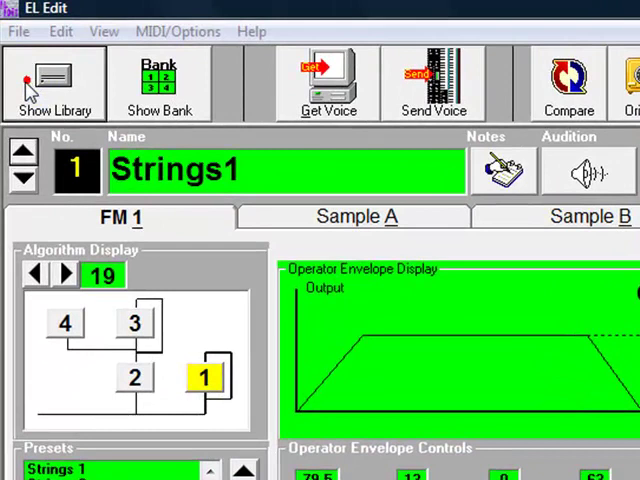
Step: Load the Split Voice Disk.ell library and show the voice bank
{"action": "left_click", "coordinate": [30, 85]}
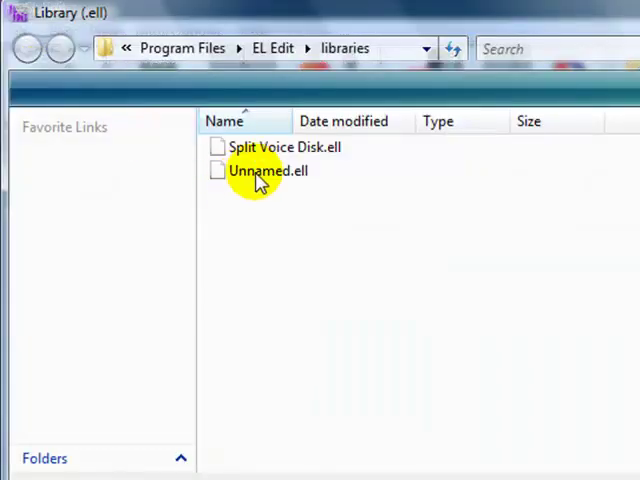
{"action": "double_click", "coordinate": [271, 154]}
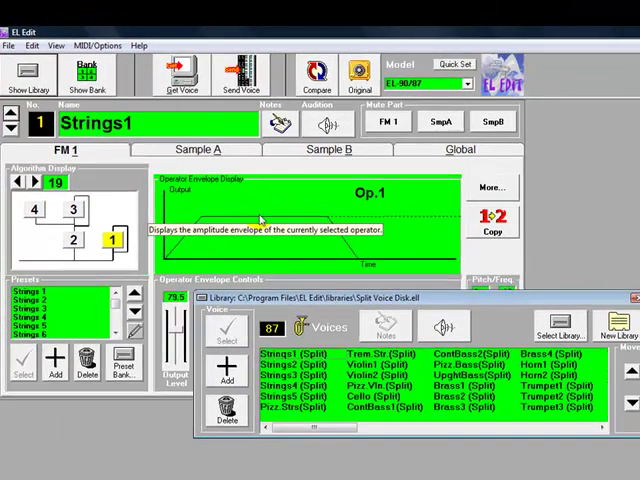
{"action": "left_click", "coordinate": [88, 74]}
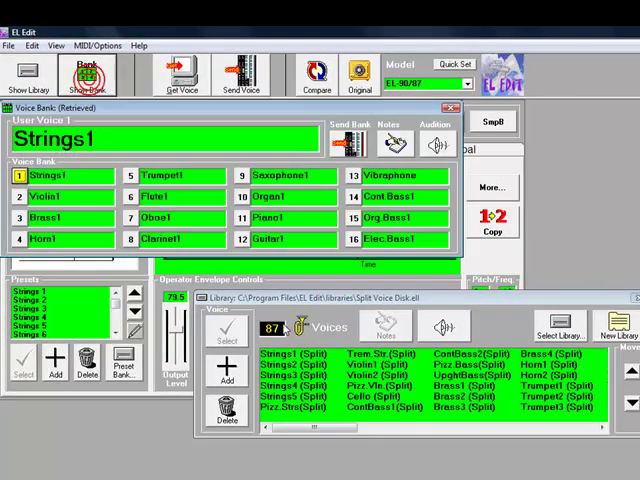
Step: Drag Strings1, Trumpet1 and Piano1 (Split) into bank slots 1, 2 and 3
{"action": "left_click", "coordinate": [290, 354]}
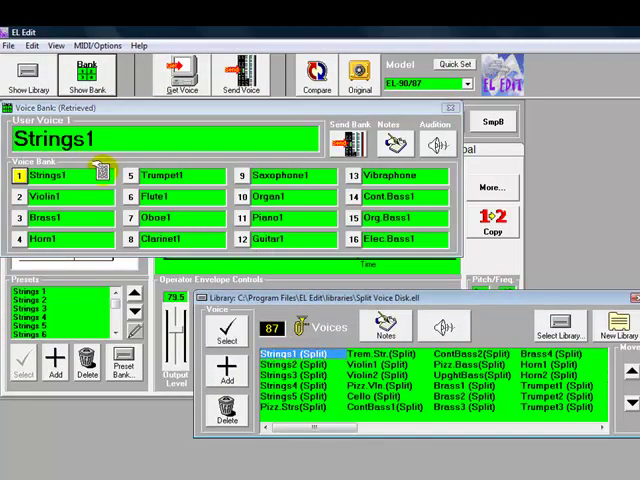
{"action": "left_click_drag", "start_coordinate": [290, 354], "coordinate": [79, 176]}
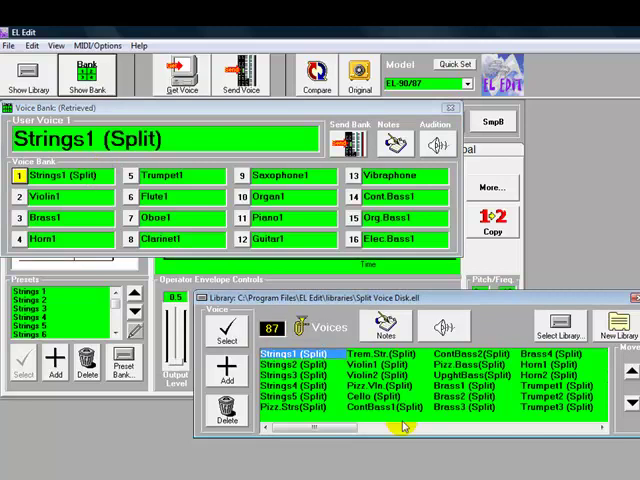
{"action": "left_click", "coordinate": [545, 387]}
{"action": "left_click_drag", "start_coordinate": [545, 387], "coordinate": [65, 197]}
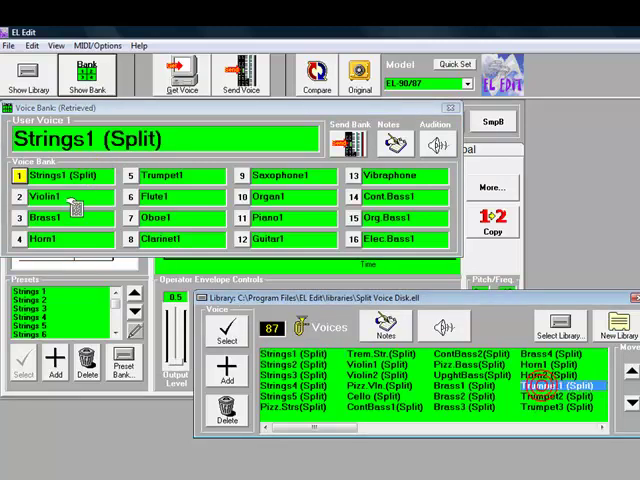
{"action": "left_click", "coordinate": [510, 427]}
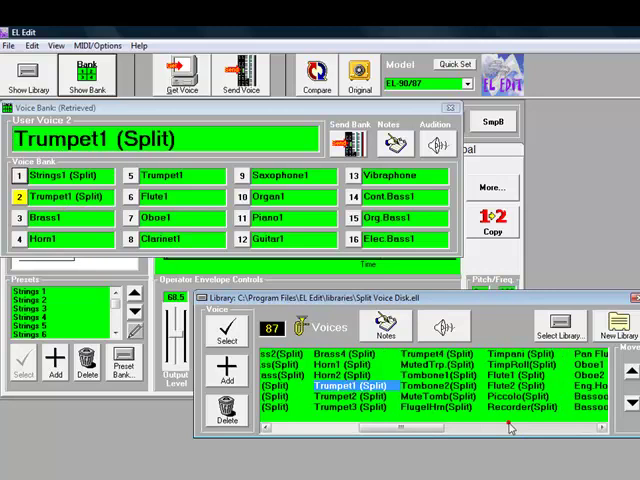
{"action": "left_click", "coordinate": [510, 427]}
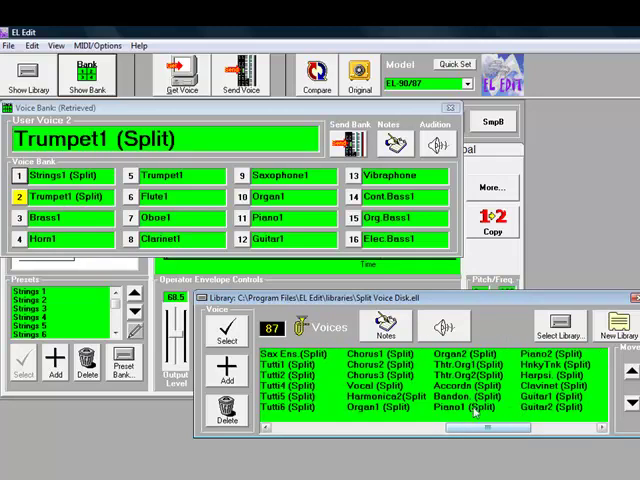
{"action": "left_click", "coordinate": [478, 406]}
{"action": "mouse_move", "coordinate": [390, 397]}
{"action": "left_mouse_down"}
{"action": "mouse_move", "coordinate": [105, 222]}
{"action": "mouse_move", "coordinate": [80, 218]}
{"action": "left_mouse_up"}
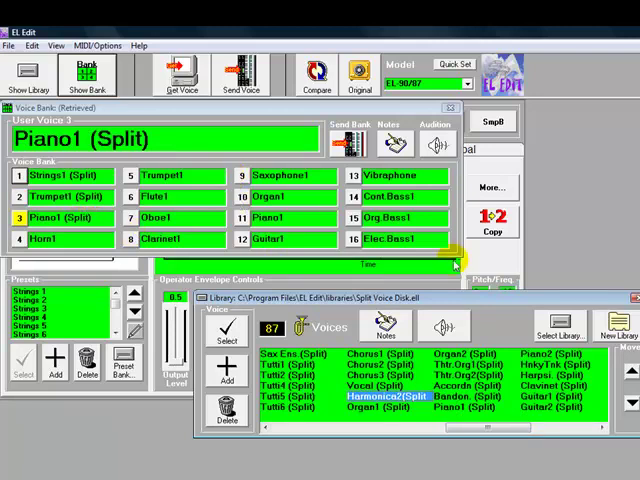
Step: Close the library and bank windows and show voice 1 Strings1 (Split)'s Sample A settings
{"action": "left_click", "coordinate": [632, 298]}
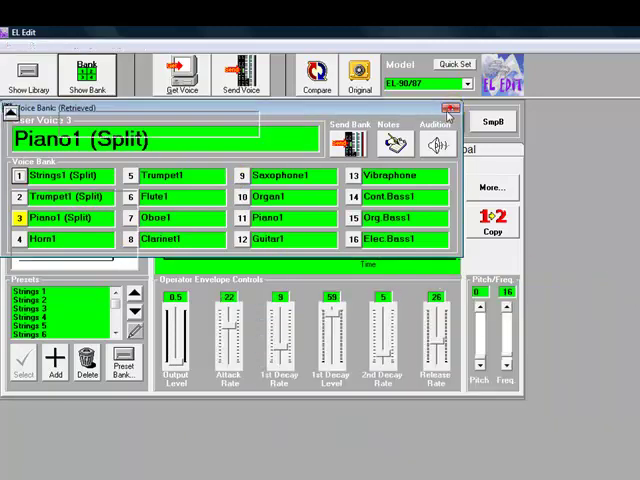
{"action": "left_click", "coordinate": [451, 107]}
{"action": "left_click", "coordinate": [10, 128]}
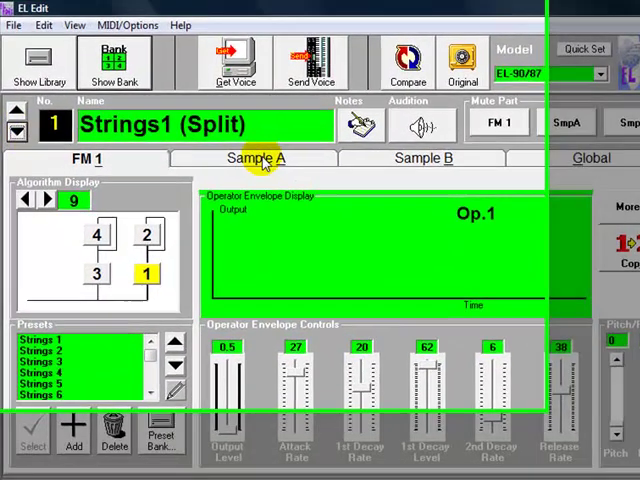
{"action": "left_click", "coordinate": [248, 153]}
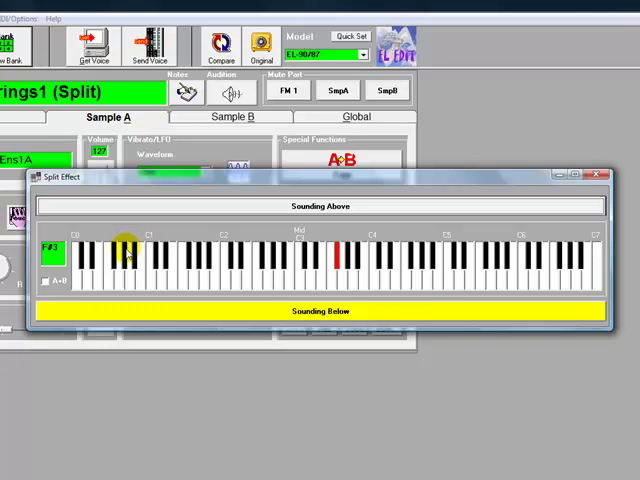
Step: Tick A+B and set Strings1 (Split) to sound above a C#4 split point
{"action": "left_click", "coordinate": [47, 283]}
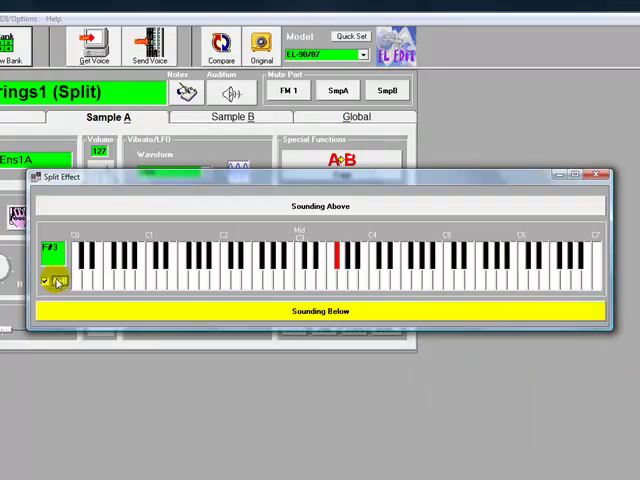
{"action": "left_click", "coordinate": [248, 210]}
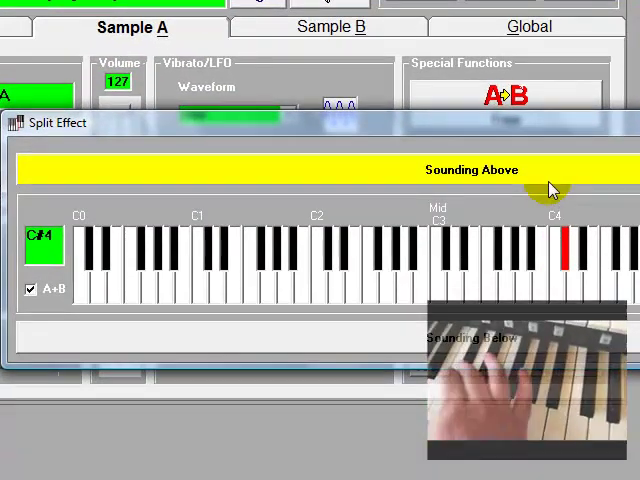
Step: Keep the sample sounding above the split and close the Split Effect window
{"action": "left_click", "coordinate": [552, 185]}
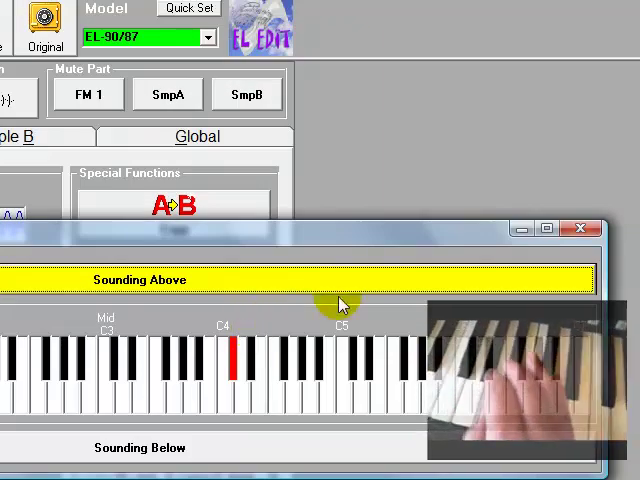
{"action": "left_click", "coordinate": [579, 229]}
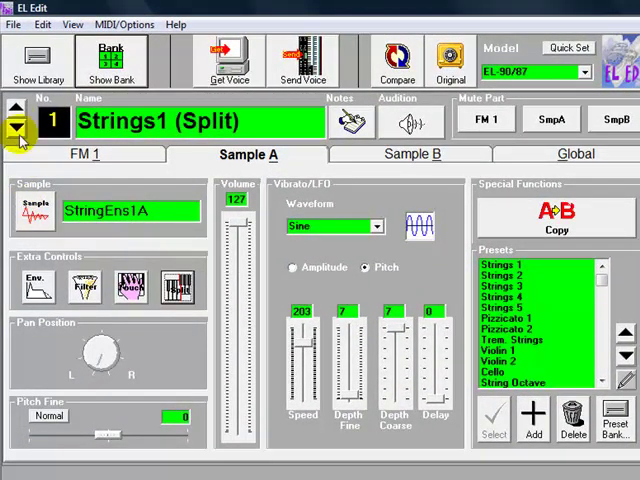
Step: Step to voice 2 Trumpet1 (Split) and add its trumpet sample as preset Trumpet Split 2
{"action": "left_click", "coordinate": [17, 112]}
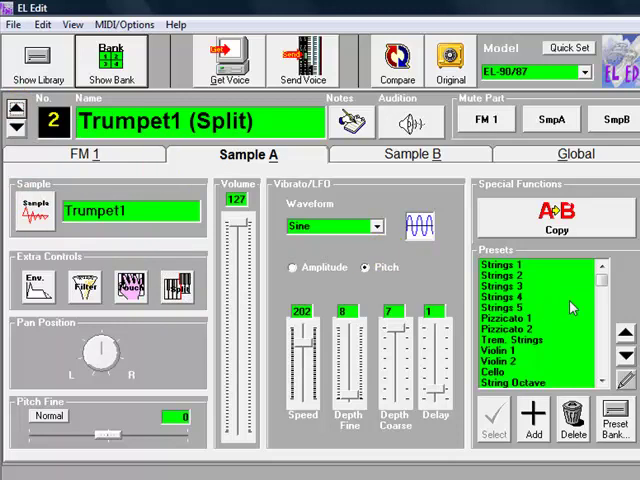
{"action": "left_click_drag", "start_coordinate": [603, 270], "coordinate": [603, 380]}
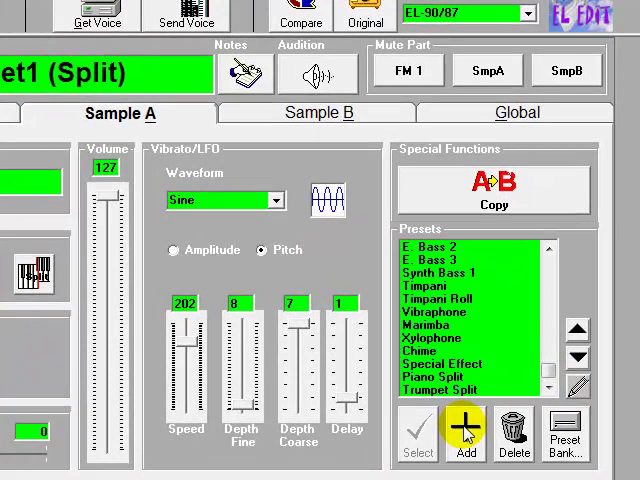
{"action": "left_click", "coordinate": [464, 428]}
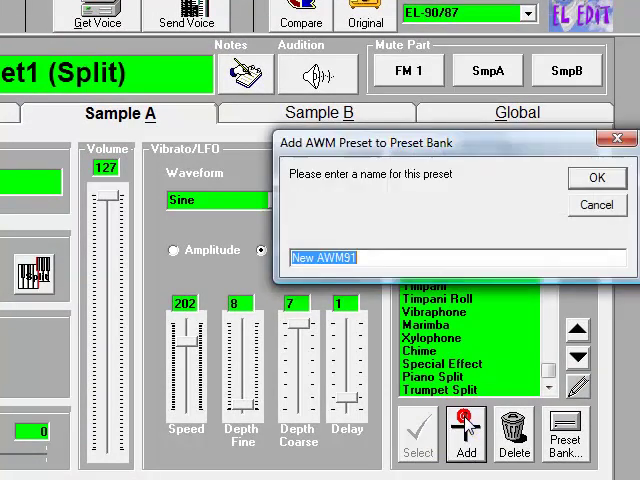
{"action": "type", "text": "Trumpet "}
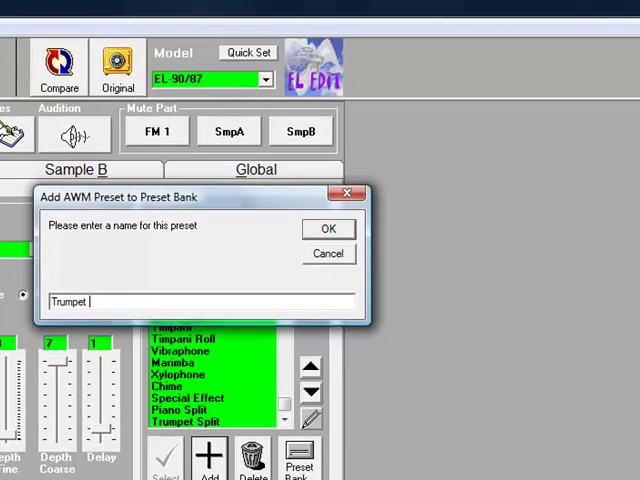
{"action": "type", "text": "Split"}
{"action": "type", "text": " 2"}
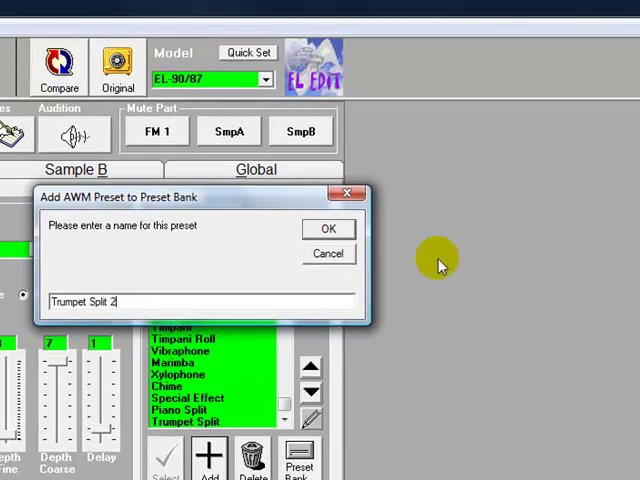
{"action": "left_click", "coordinate": [328, 229]}
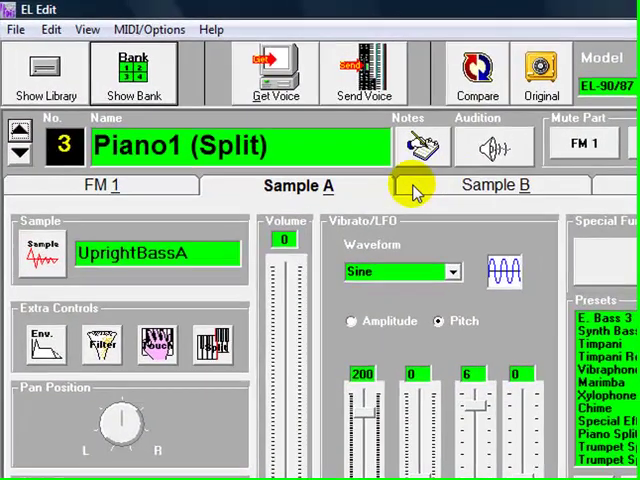
Step: Add Piano1 (Split)'s Sample B Piano1A as preset Piano Split 2, then return to Sample A
{"action": "left_click", "coordinate": [480, 190]}
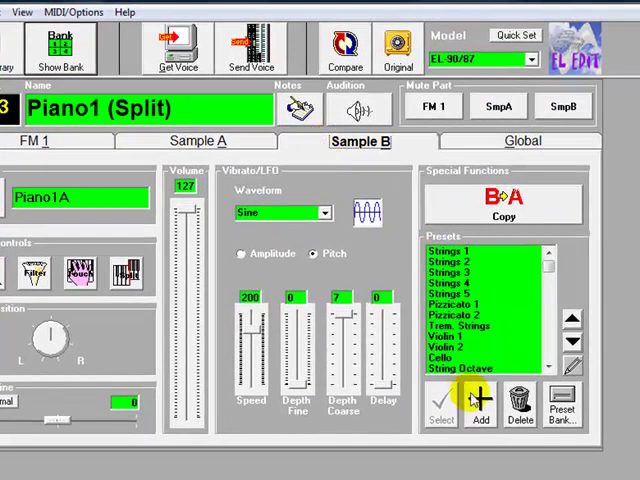
{"action": "left_click", "coordinate": [478, 400]}
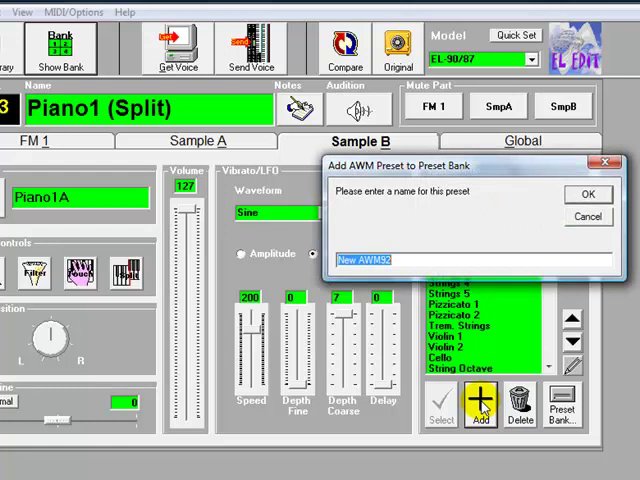
{"action": "type", "text": "Piano Split 2"}
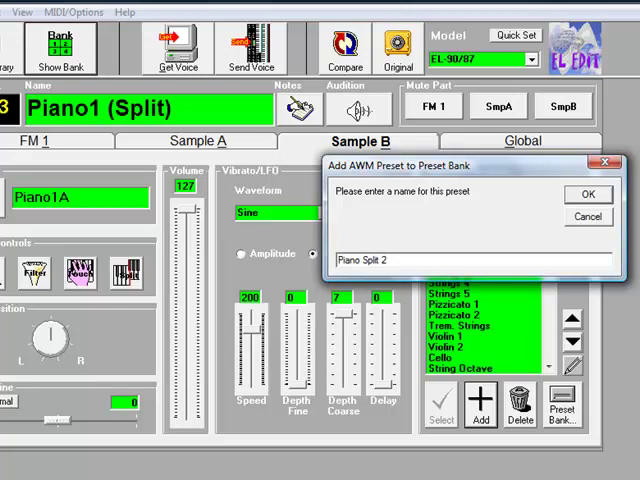
{"action": "key", "text": "Return"}
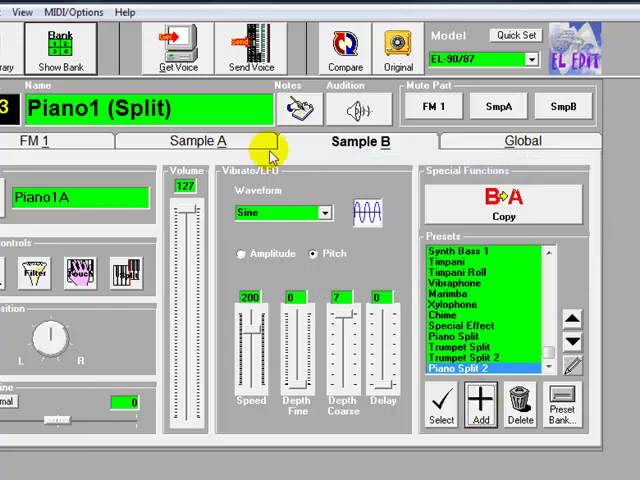
{"action": "left_click", "coordinate": [202, 147]}
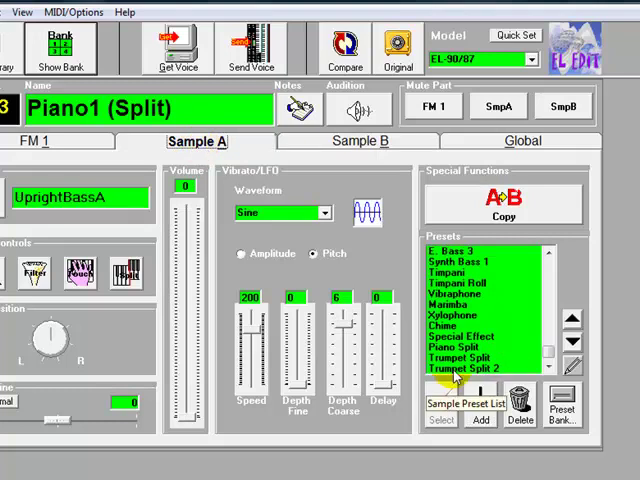
Step: Load the Trumpet Split 2 preset into sample A and switch to sample B
{"action": "double_click", "coordinate": [456, 370]}
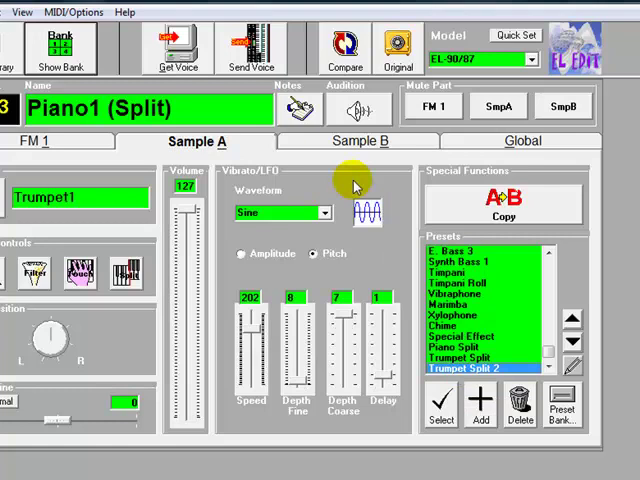
{"action": "left_click", "coordinate": [345, 147]}
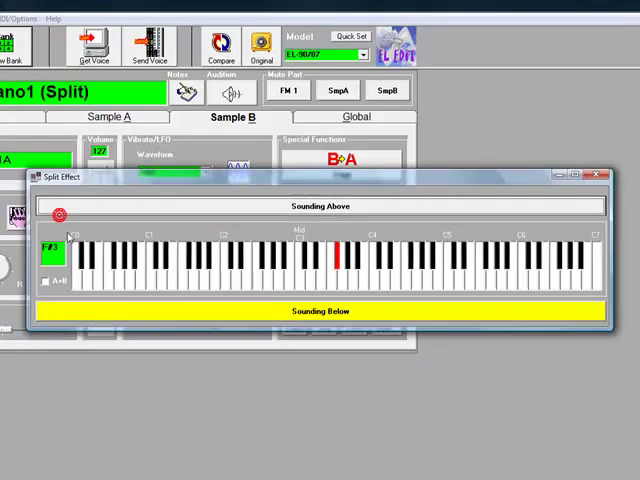
Step: Set sample B's piano split point to middle C (C3), sounding below, and close the dialog
{"action": "left_click", "coordinate": [52, 280]}
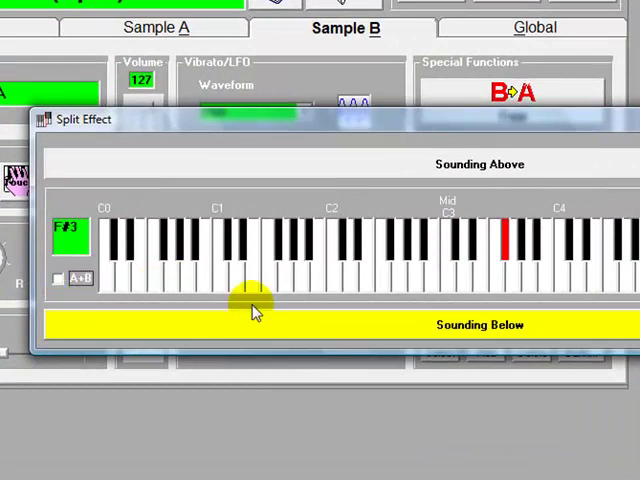
{"action": "left_click", "coordinate": [448, 270]}
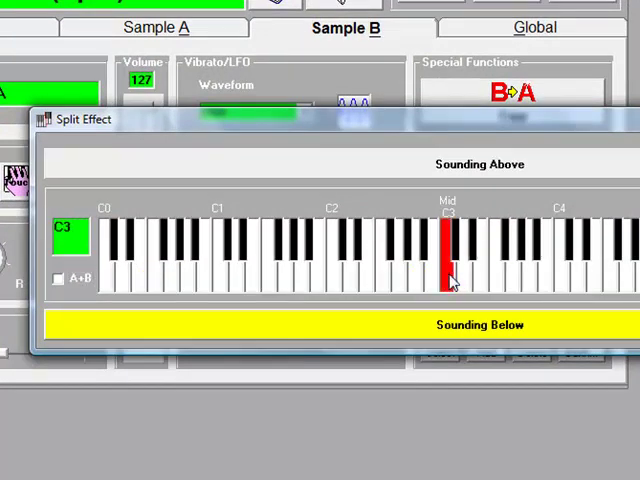
{"action": "left_click", "coordinate": [440, 326]}
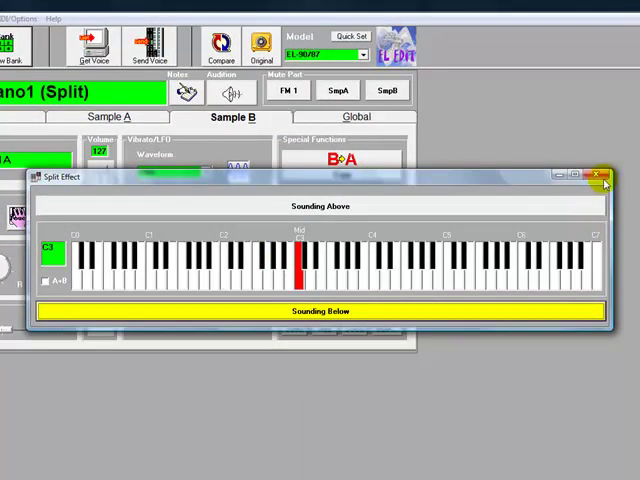
{"action": "left_click", "coordinate": [604, 178]}
Step: Set sample A's trumpet split point at middle C, sounding above it
{"action": "left_click", "coordinate": [110, 116]}
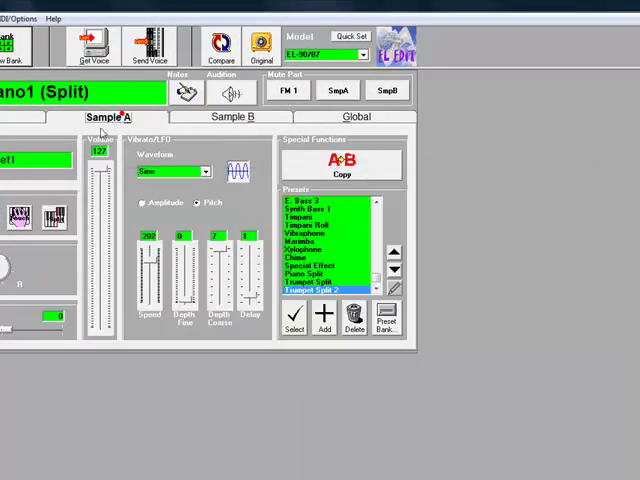
{"action": "left_click", "coordinate": [56, 217]}
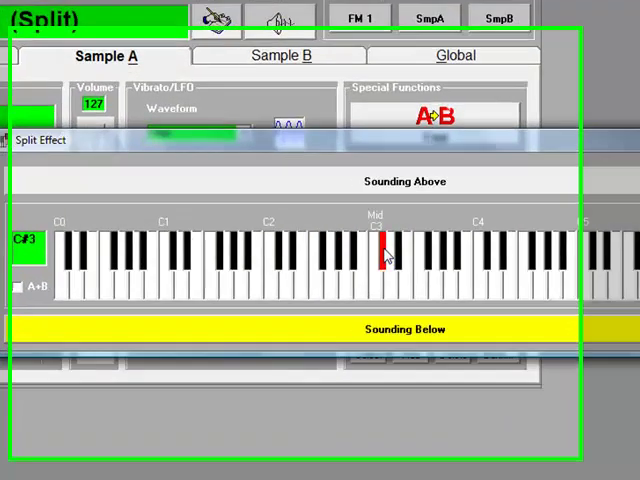
{"action": "left_click", "coordinate": [336, 256]}
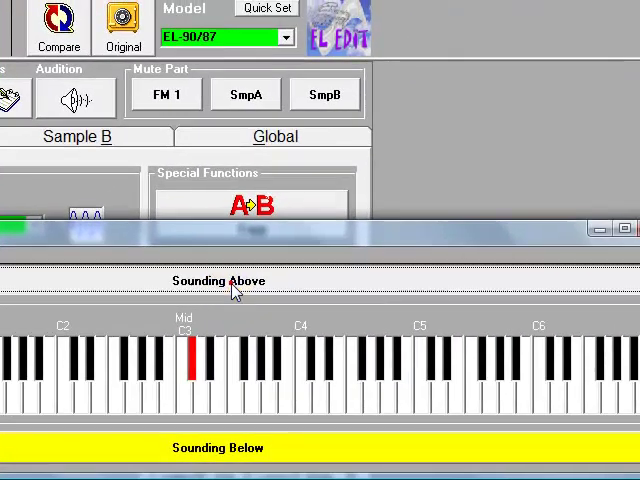
{"action": "left_click", "coordinate": [305, 250]}
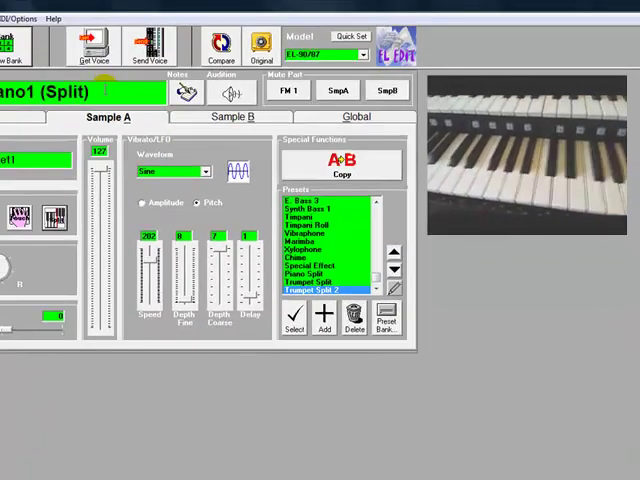
Step: Rename the voice to Piano & Trumpet Split and send it into bank slot 3
{"action": "left_click", "coordinate": [222, 116]}
{"action": "left_click", "coordinate": [110, 117]}
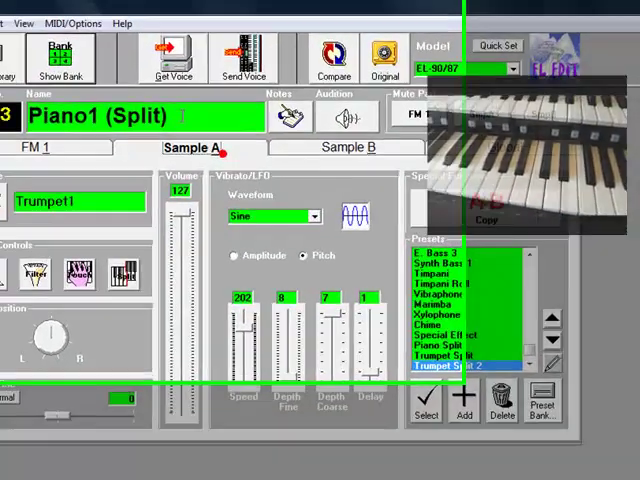
{"action": "double_click", "coordinate": [15, 92]}
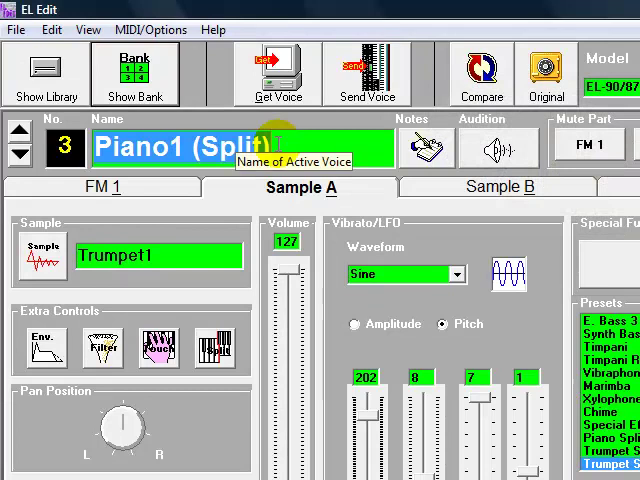
{"action": "type", "text": "Piano "}
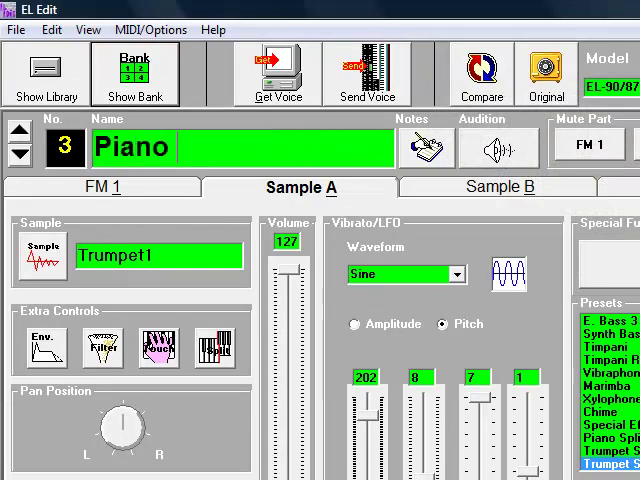
{"action": "type", "text": "& T"}
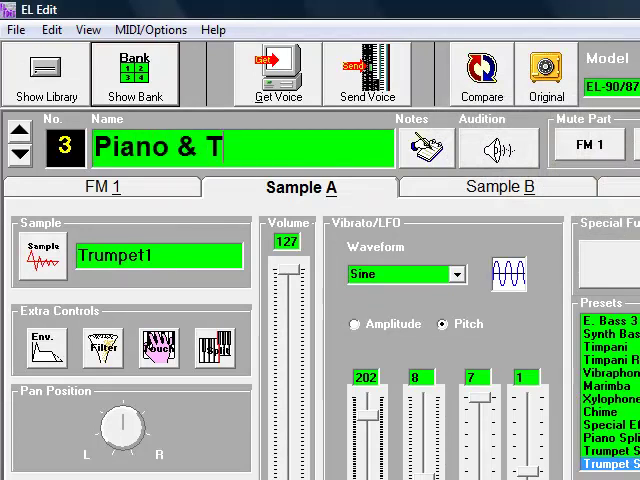
{"action": "type", "text": "rumpet"}
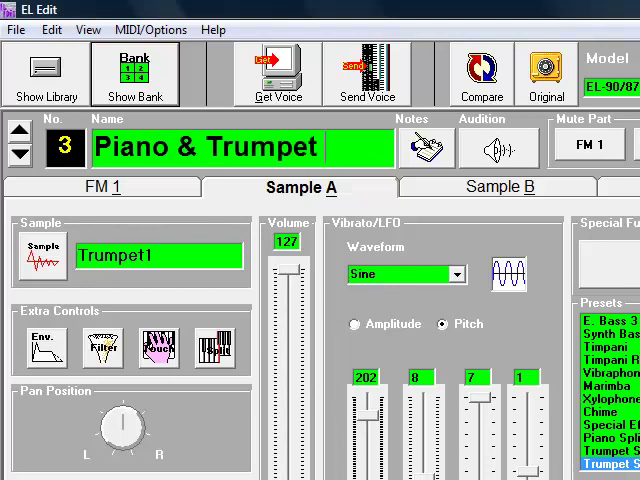
{"action": "type", "text": " Split"}
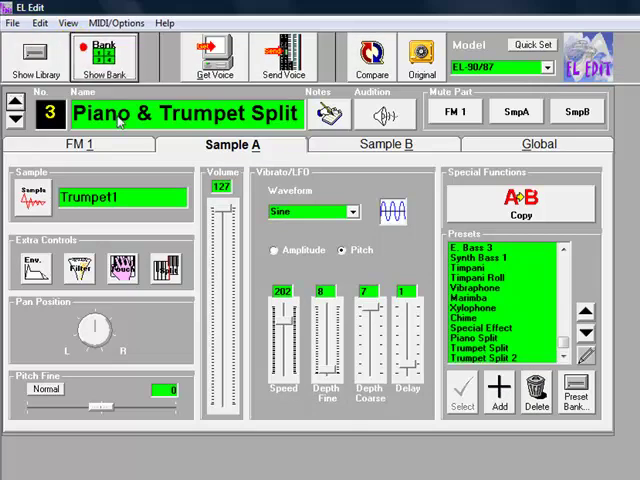
{"action": "left_click", "coordinate": [103, 50]}
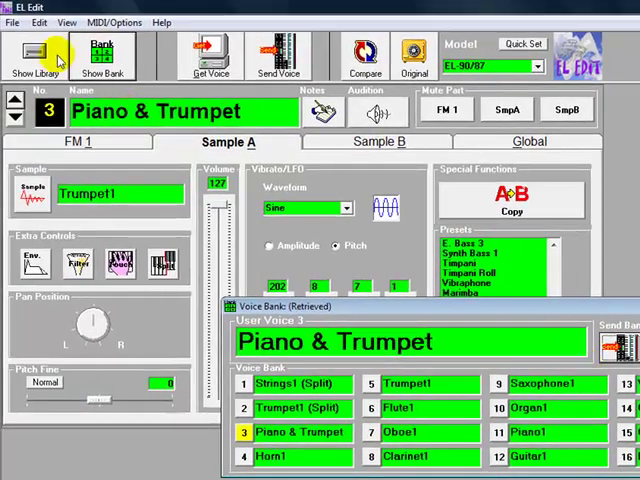
Step: Add the Piano & Trumpet voice to the Split Voice library as its 88th entry
{"action": "left_click", "coordinate": [35, 58]}
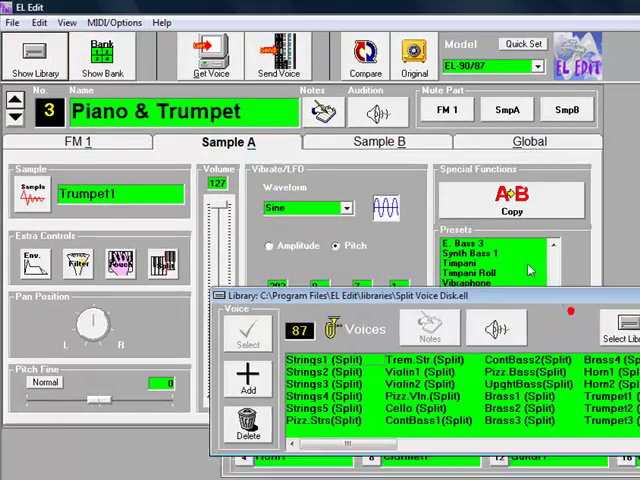
{"action": "left_click_drag", "start_coordinate": [573, 317], "coordinate": [548, 285]}
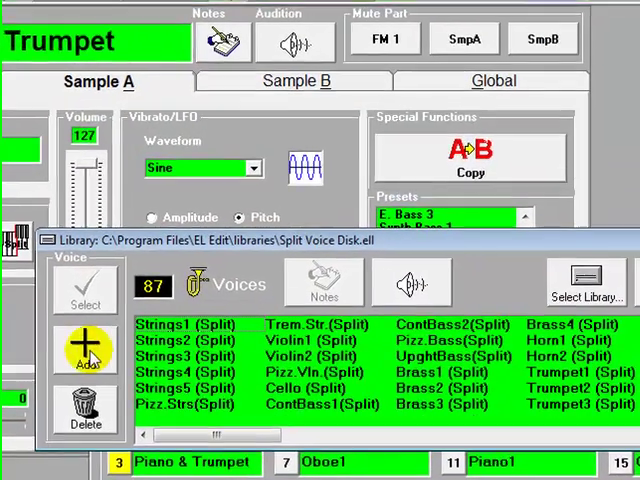
{"action": "left_click", "coordinate": [88, 348]}
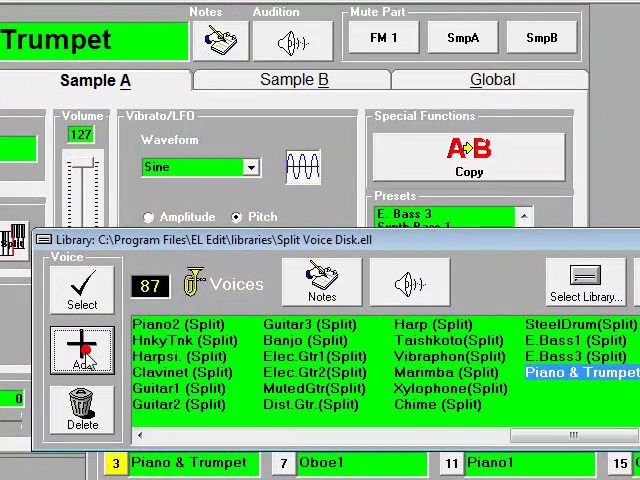
Step: Reselect the new Piano & Trumpet library entry and close the Library window
{"action": "left_click", "coordinate": [572, 356]}
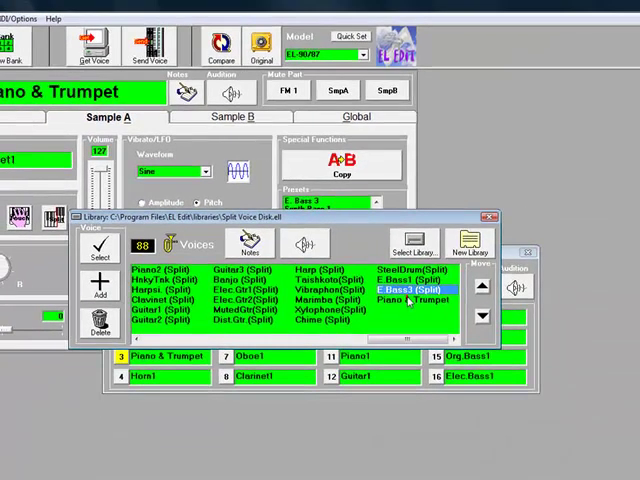
{"action": "left_click", "coordinate": [458, 321]}
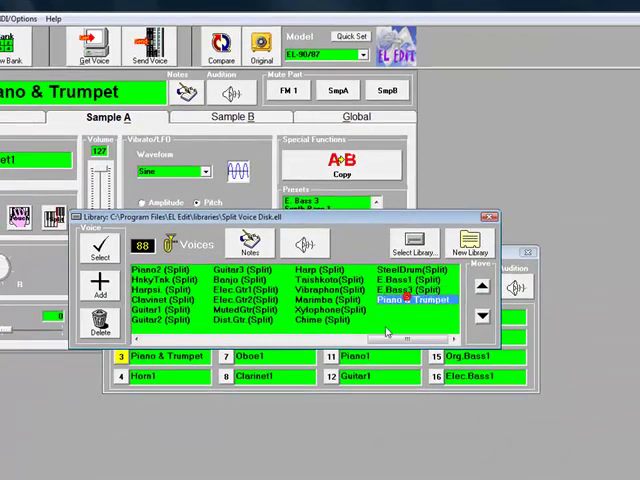
{"action": "left_click", "coordinate": [490, 217]}
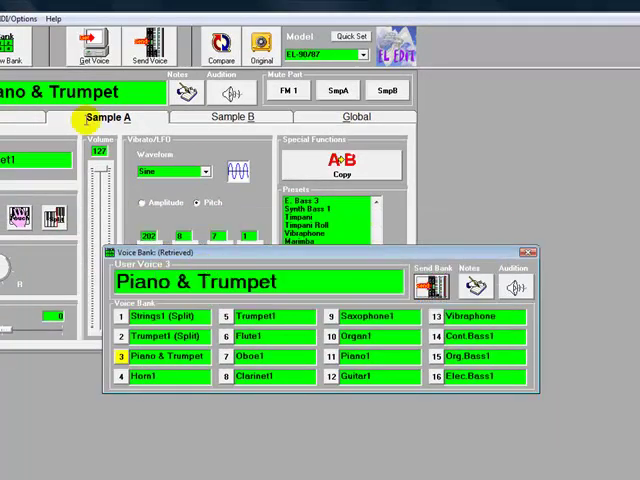
Step: Start Save Single Voice As from the File menu, then cancel it
{"action": "left_click", "coordinate": [3, 18]}
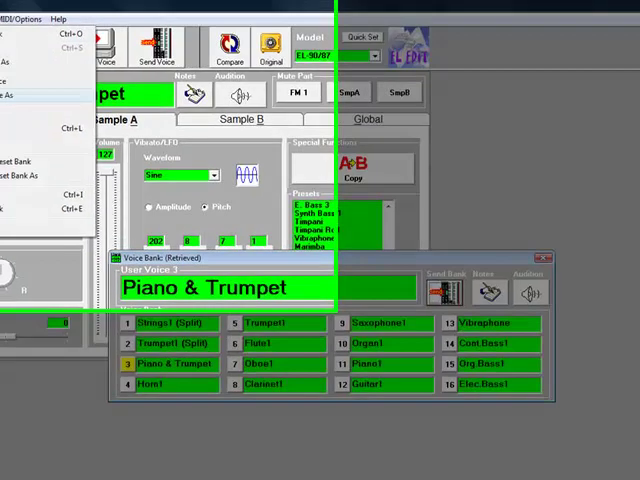
{"action": "left_click", "coordinate": [143, 193]}
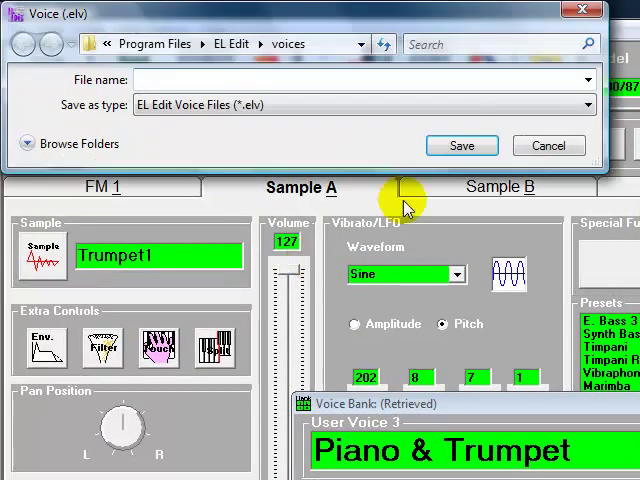
{"action": "left_click", "coordinate": [558, 147]}
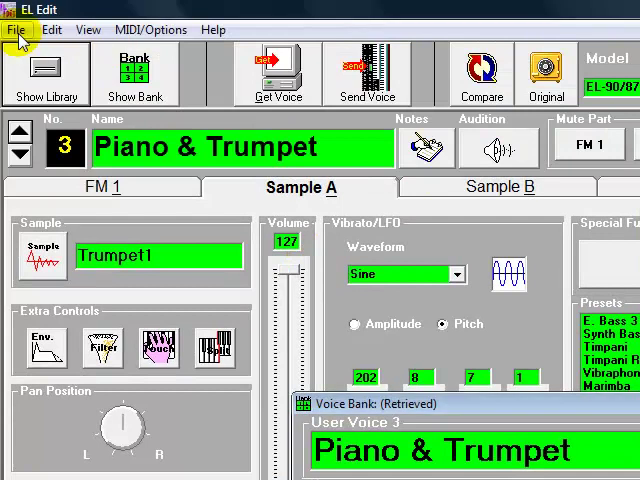
Step: Close the Voice Bank window, leaving only the Piano & Trumpet voice editor
{"action": "left_click", "coordinate": [16, 29]}
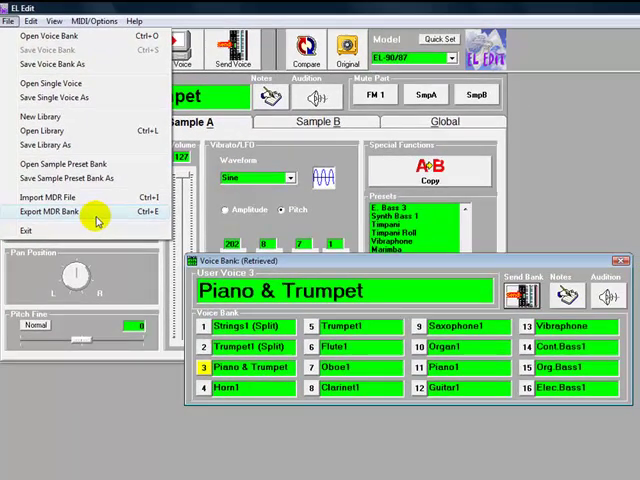
{"action": "left_click", "coordinate": [610, 262]}
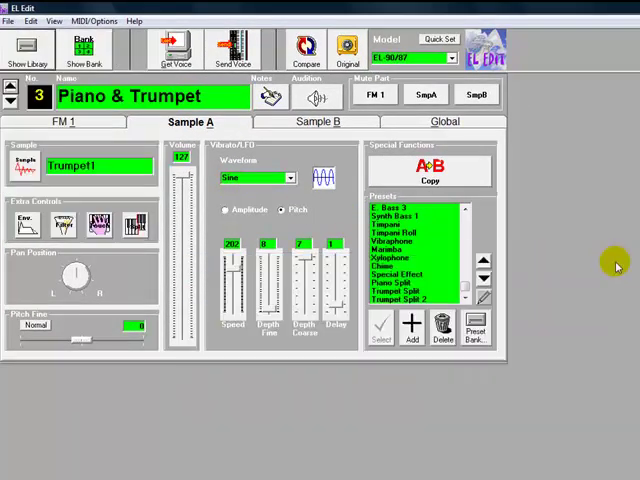